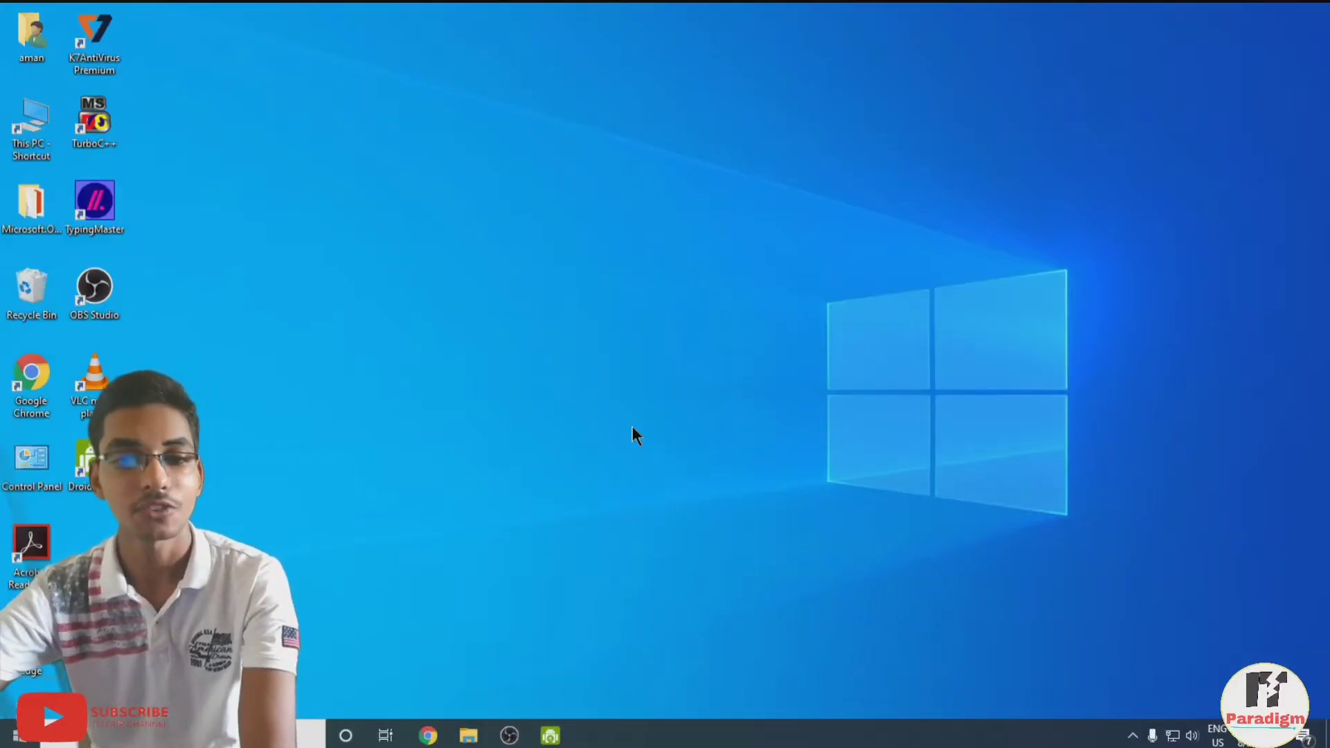
Launch Word from the Start menu and create a blank document.
left_click(19, 736)
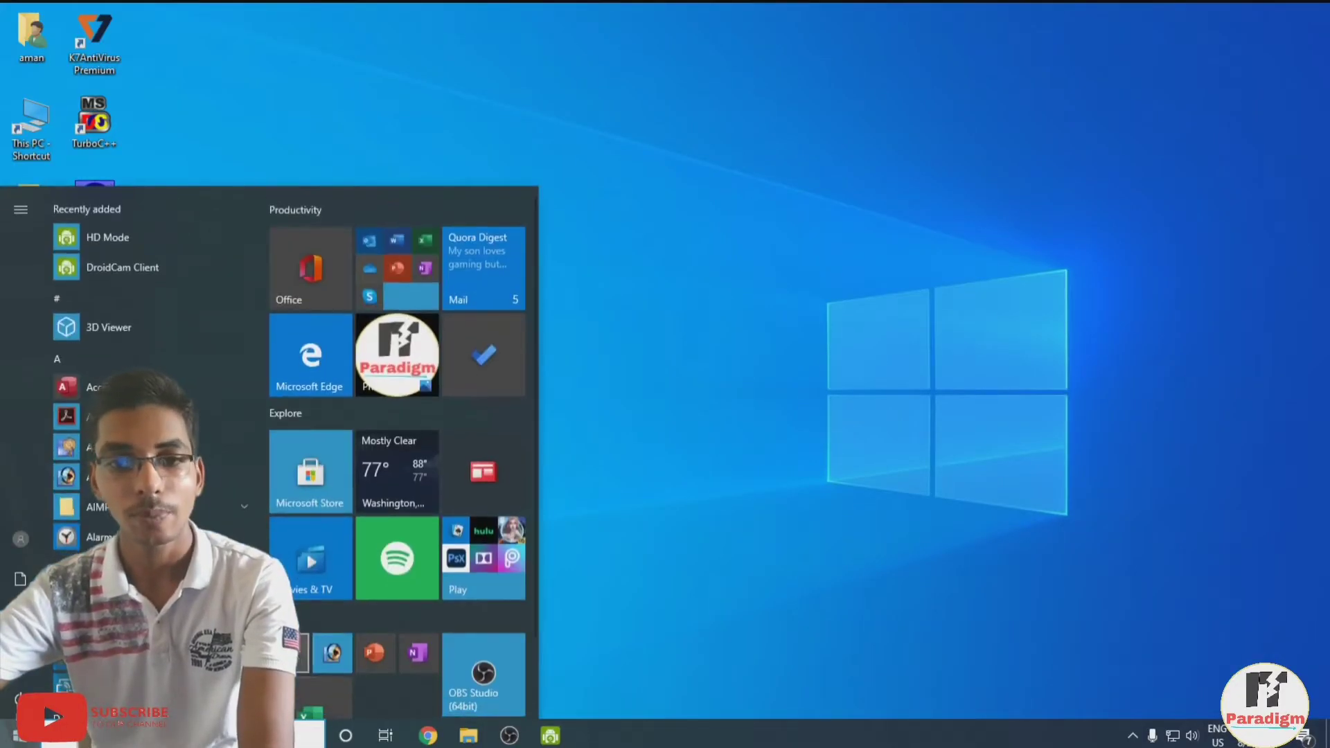
left_click(311, 558)
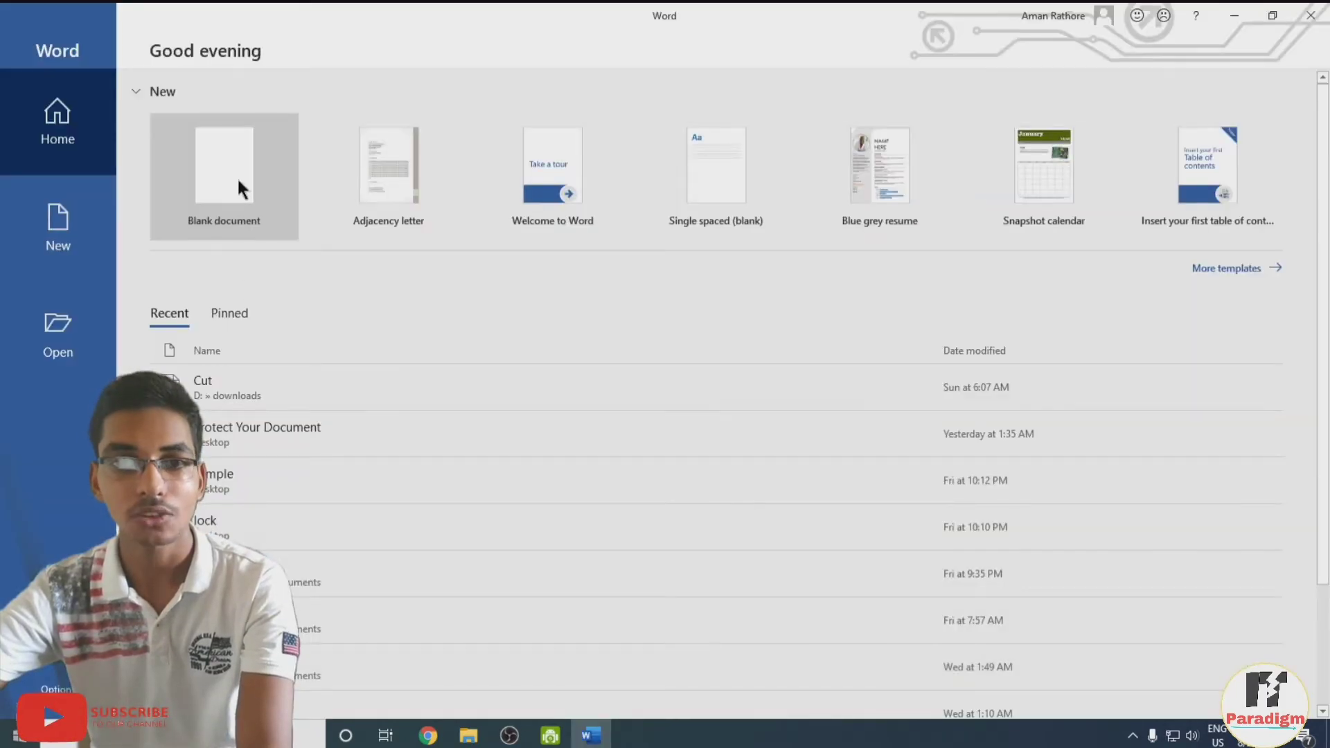
left_click(237, 176)
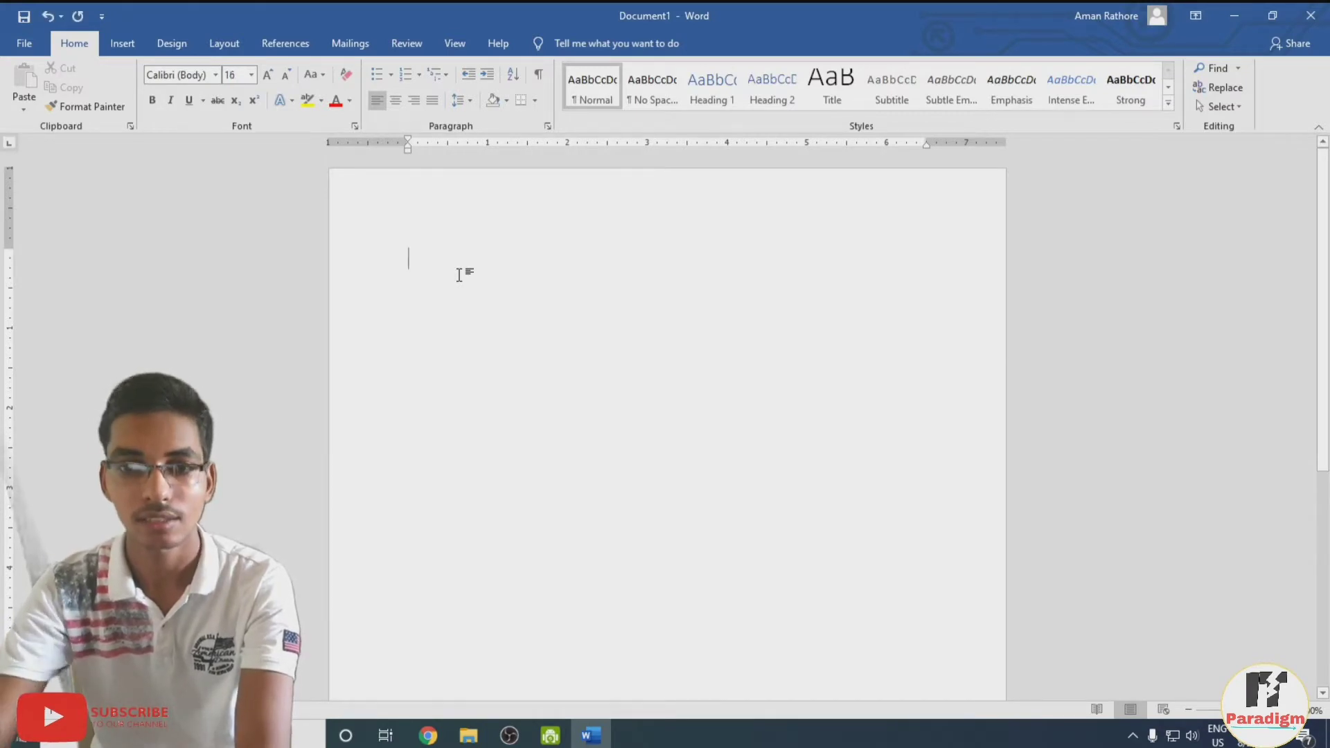
type("=")
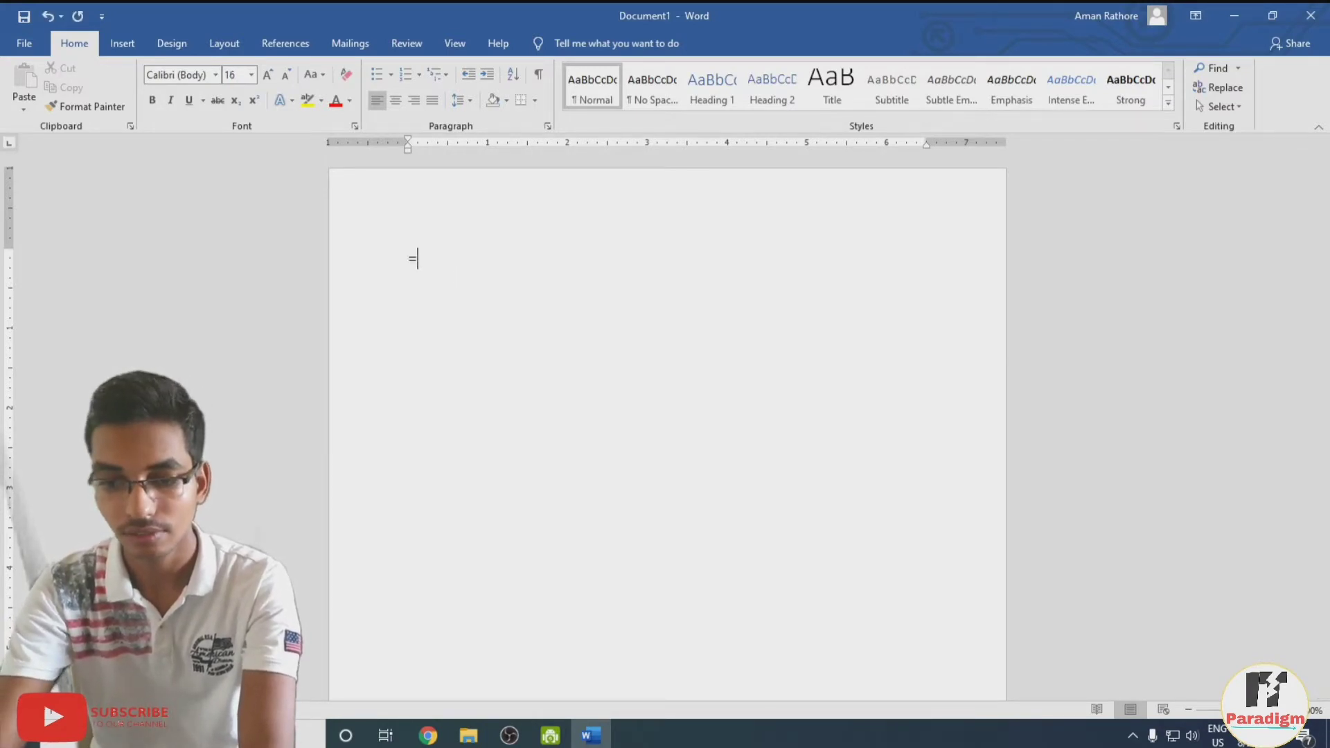
type("rand(")
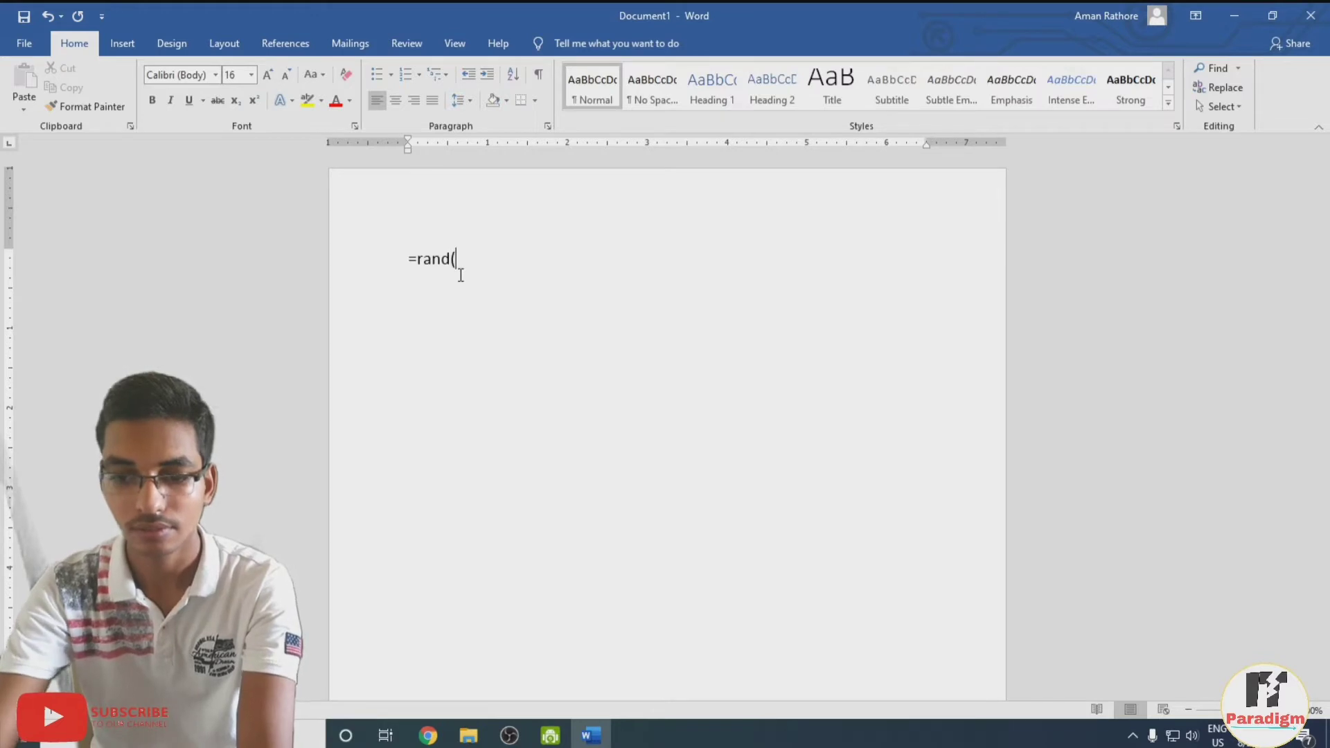
type("30)")
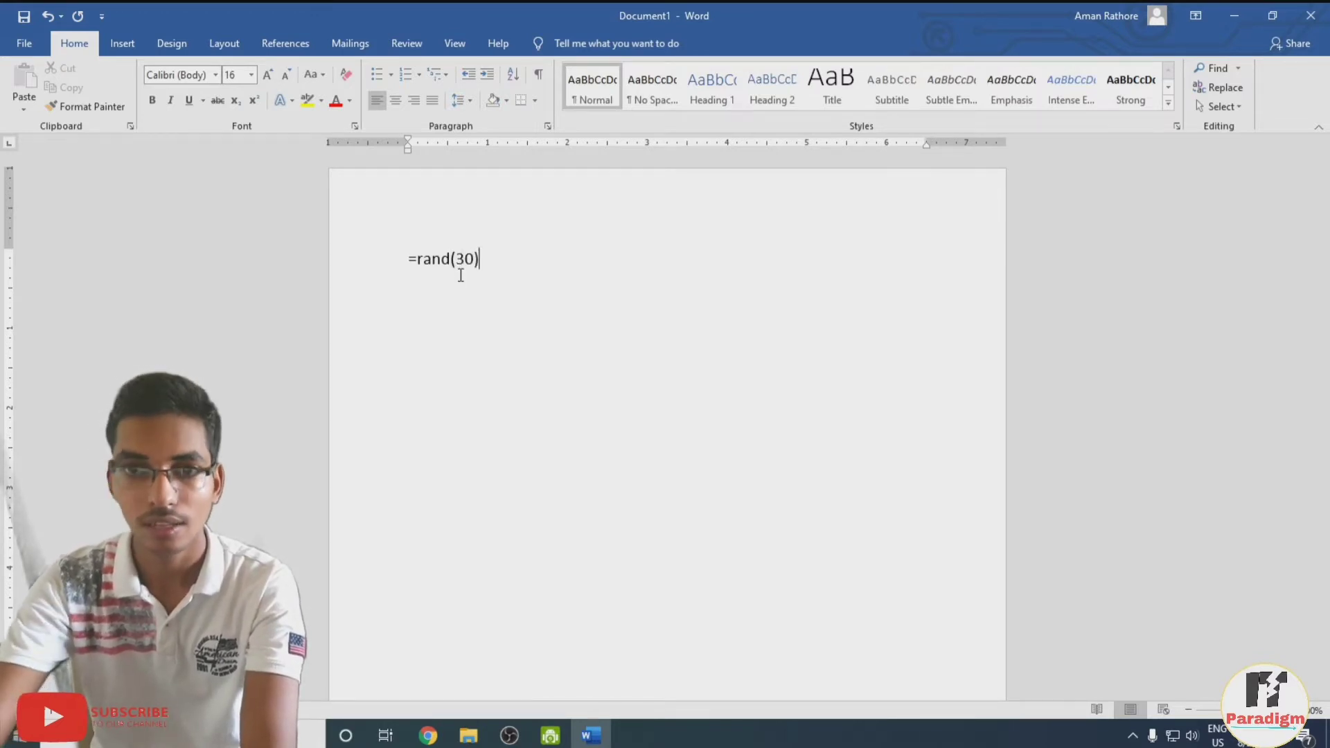
Enter =rand(30) to generate several pages of random paragraphs.
key("Return")
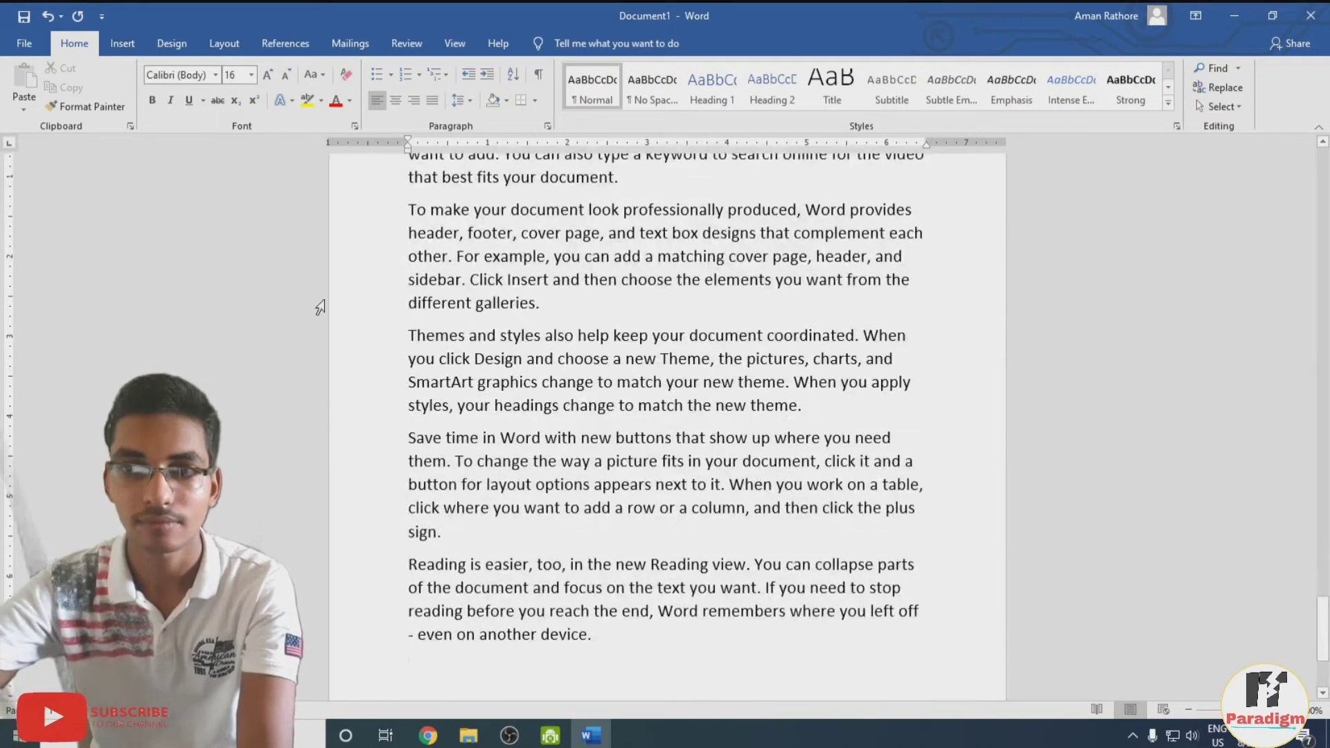
left_click_drag(1322, 624, 1321, 265)
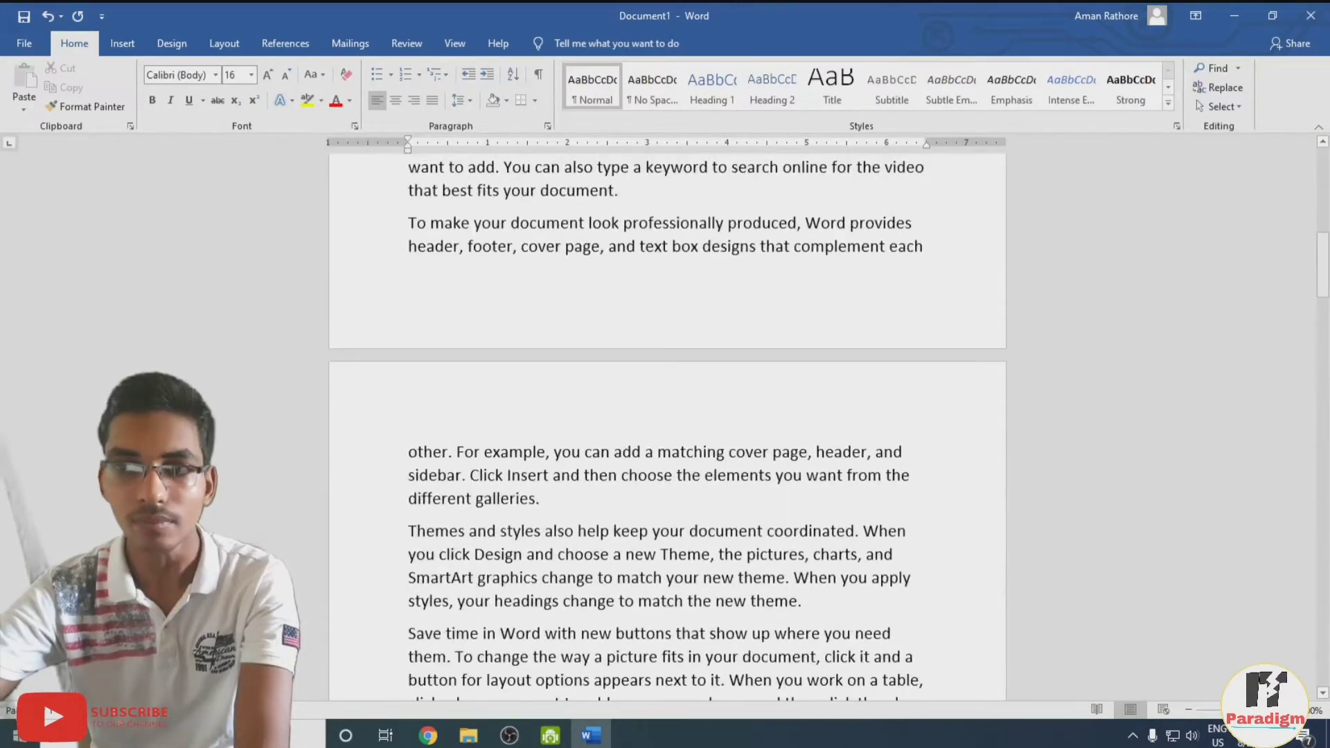
left_click_drag(1322, 281, 1322, 156)
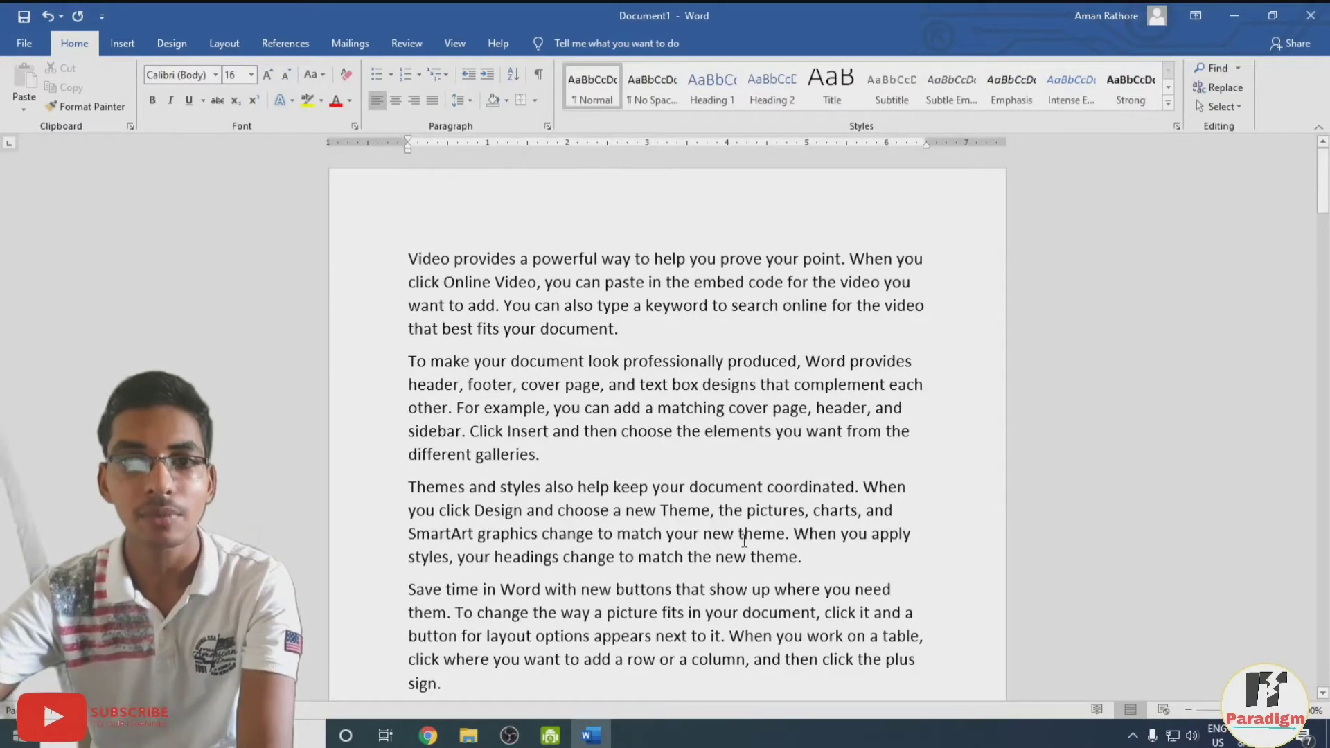
Insert the Banded header and select its document title placeholder for replacement with SAMPLE.
left_click(117, 47)
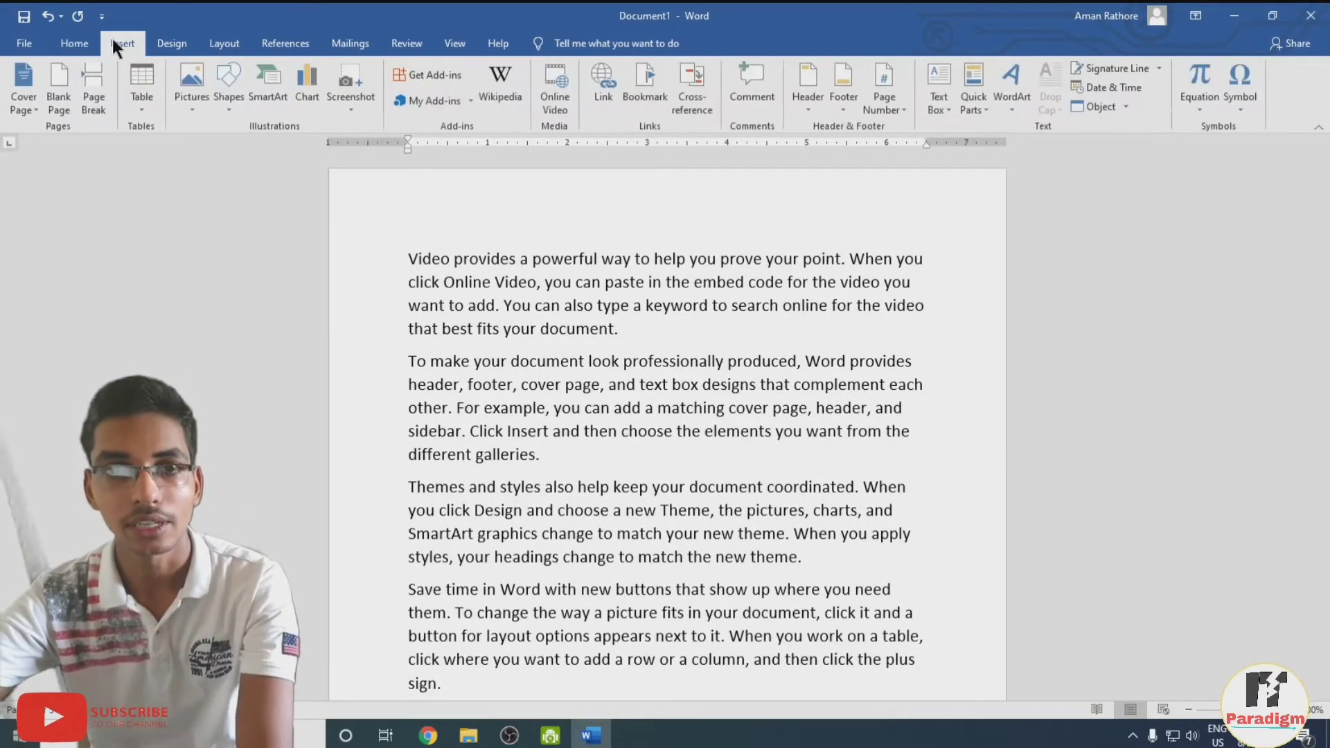
left_click(806, 108)
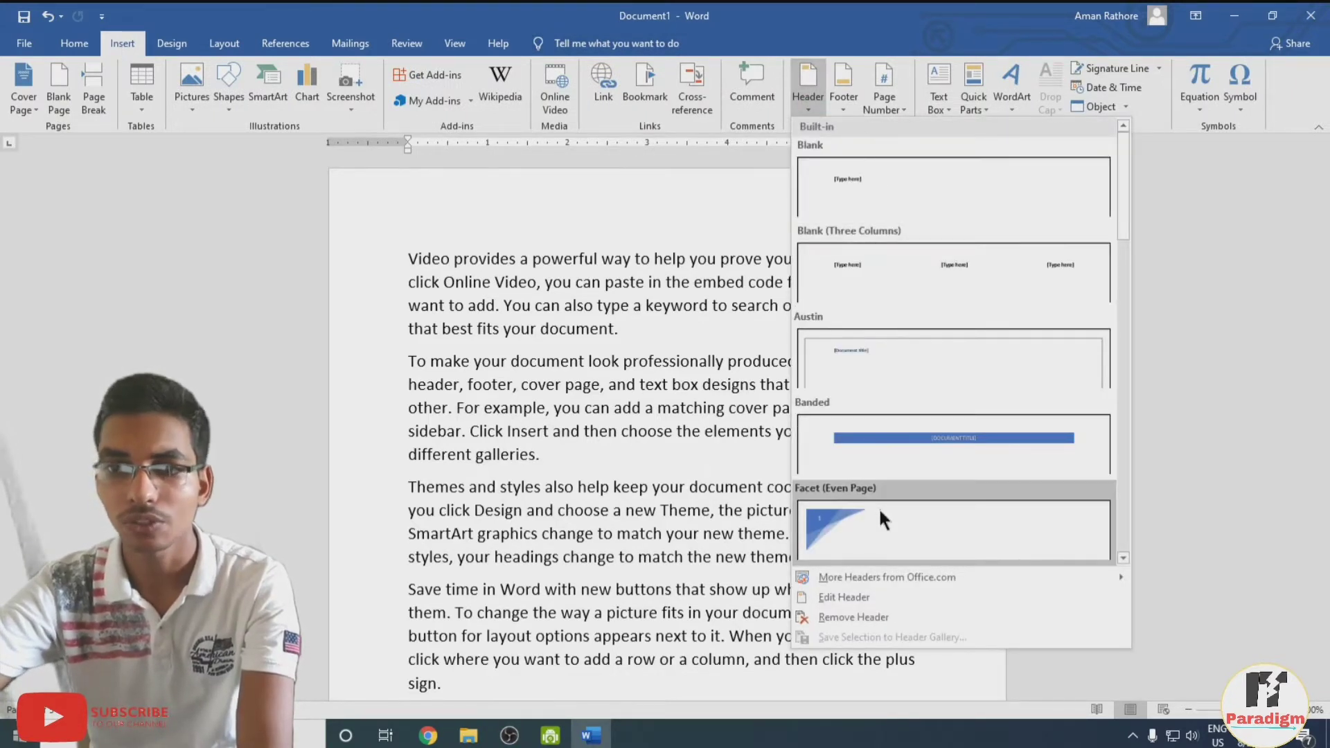
left_click(840, 438)
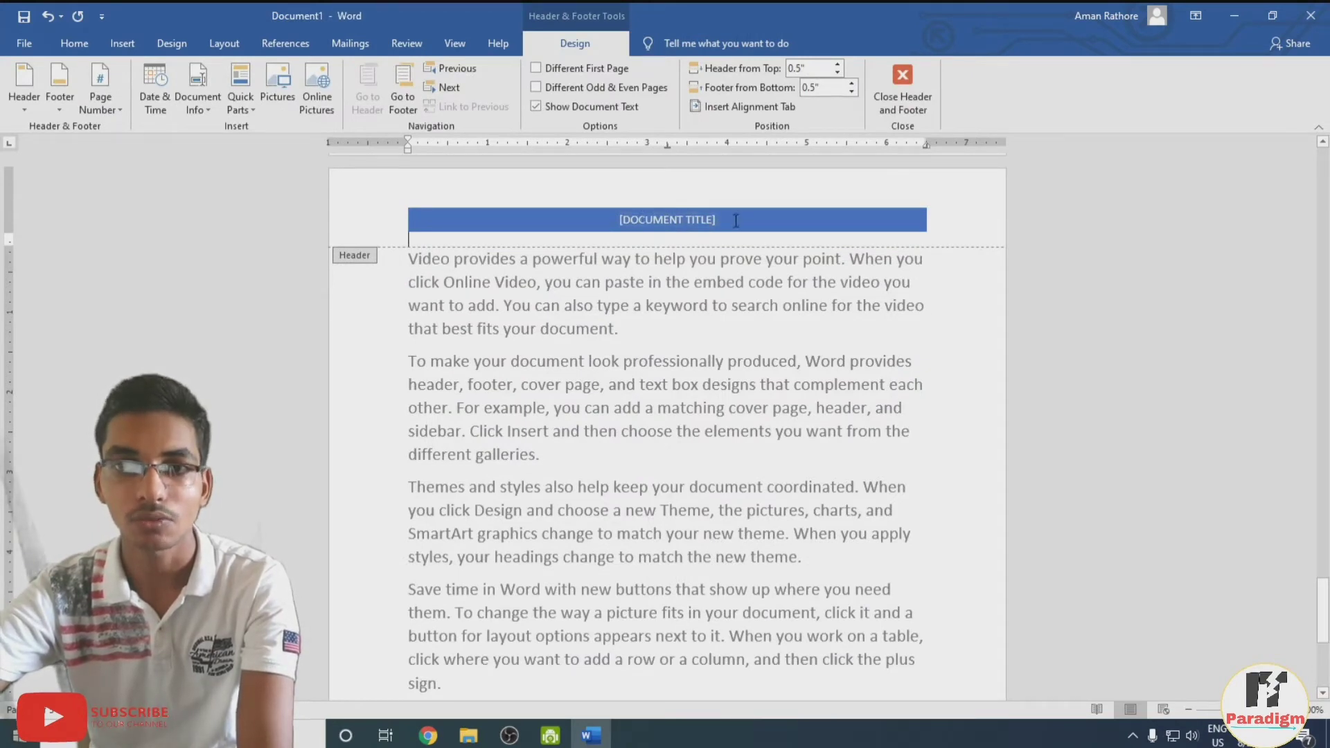
left_click(712, 221)
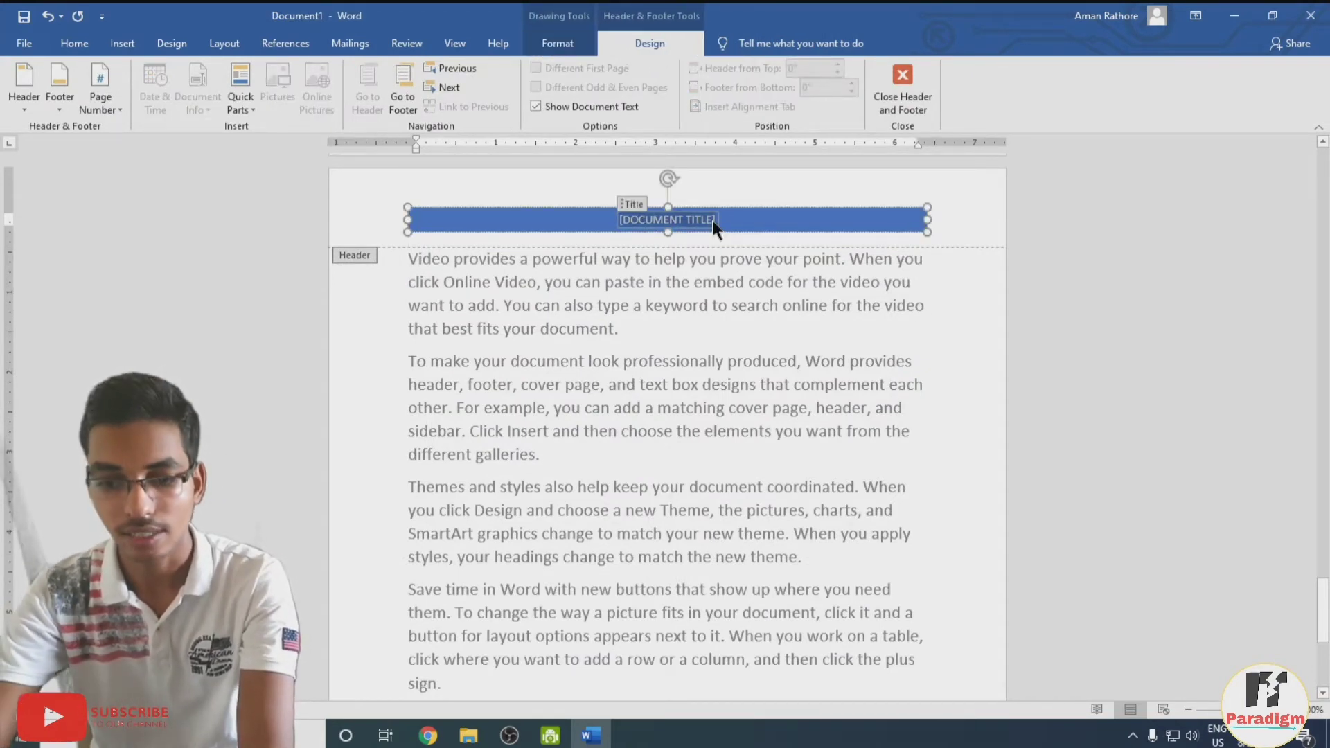
type("SAMPLE")
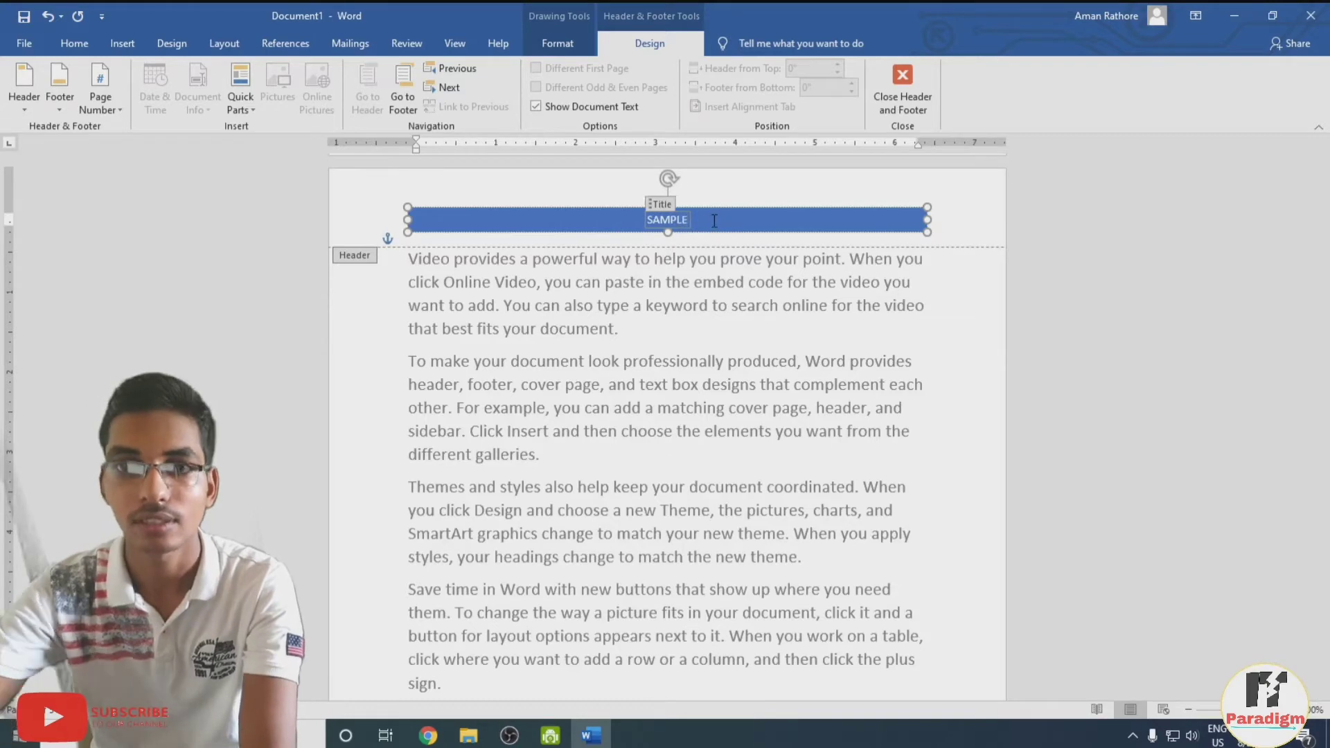
left_click(902, 88)
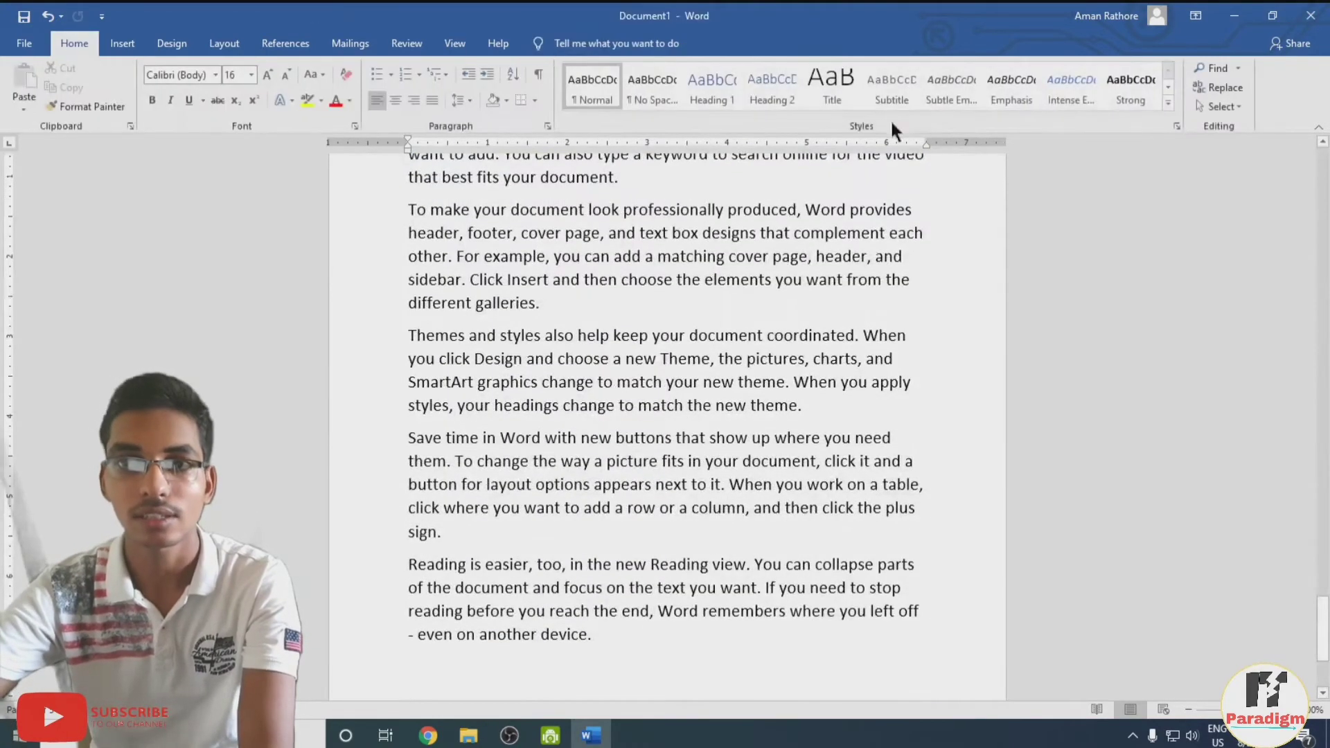
scroll(797, 312, "up", 3)
scroll(797, 312, "up", 2)
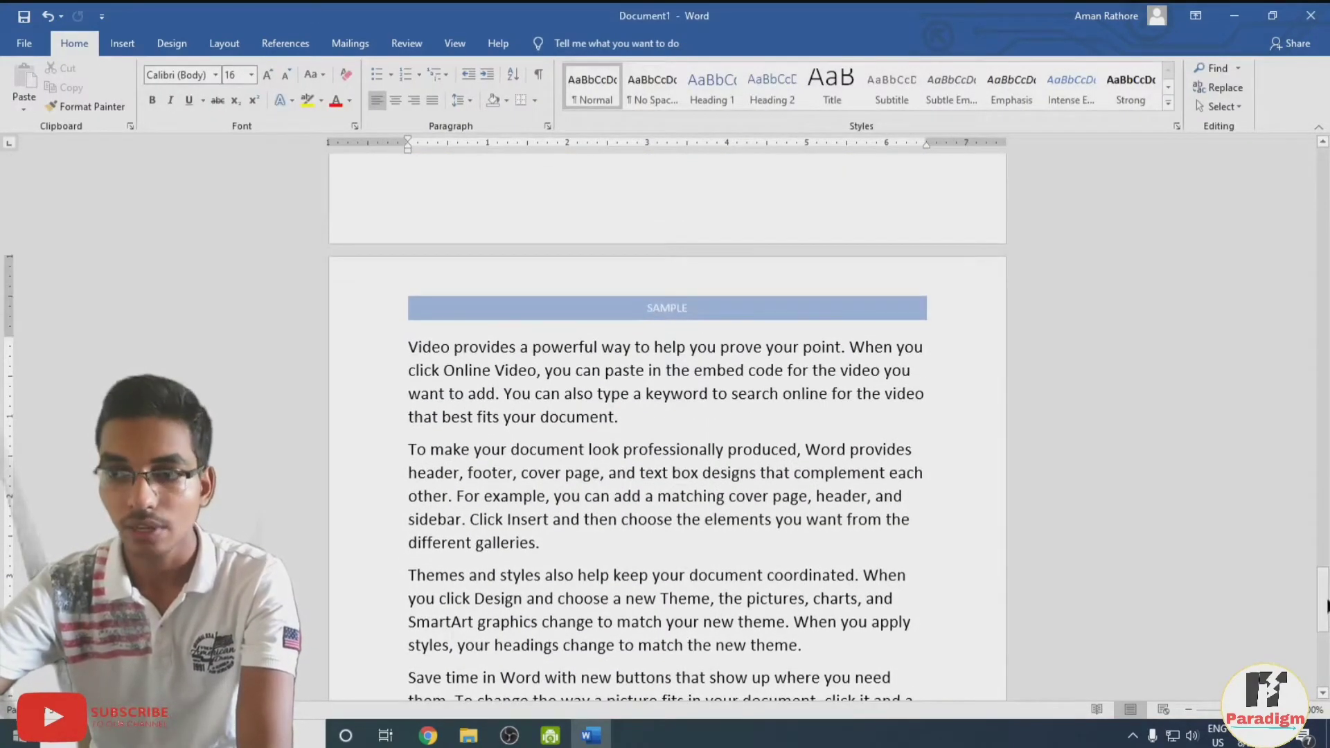
left_click_drag(1322, 603, 1322, 177)
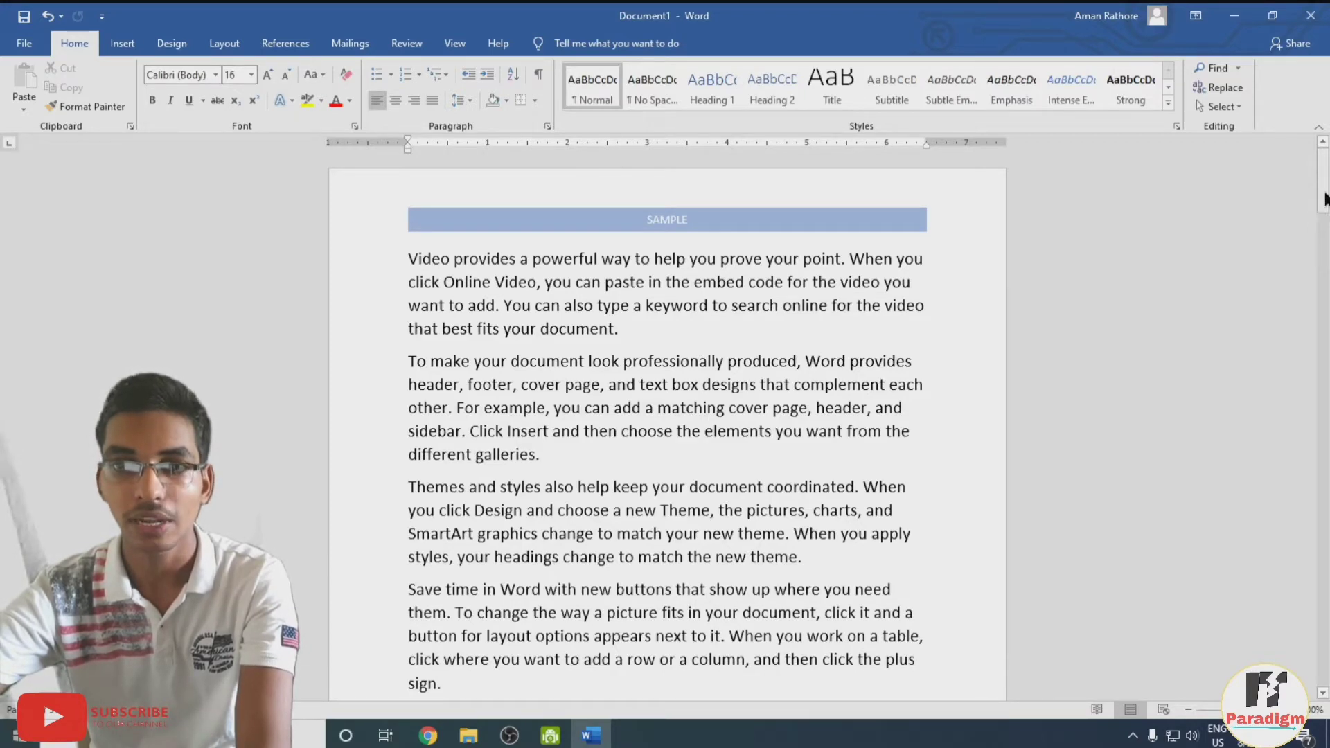
scroll(1324, 198, "down", 1)
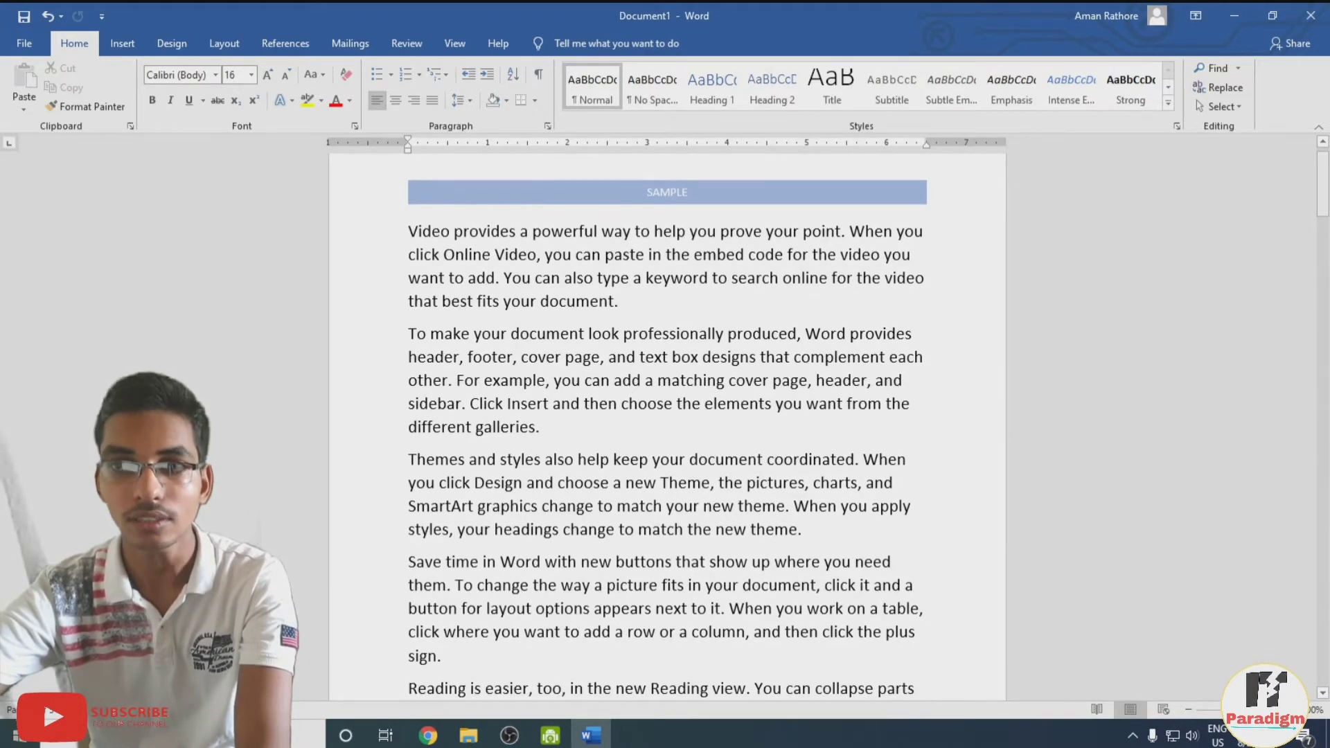
mouse_move(1322, 197)
left_mouse_down()
mouse_move(1322, 281)
mouse_move(1322, 177)
left_mouse_up()
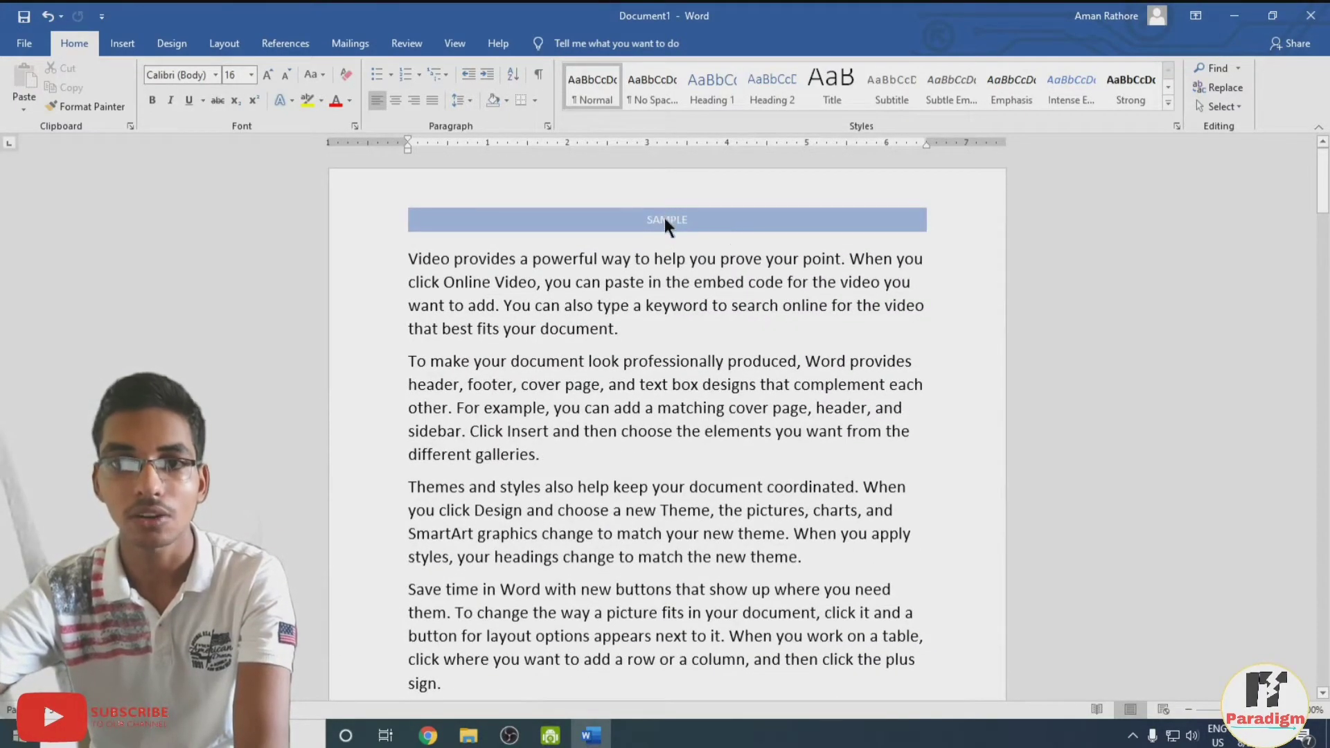
Enable Different Odd & Even Pages headers and start writing 'Even' in the even-page header.
double_click(663, 218)
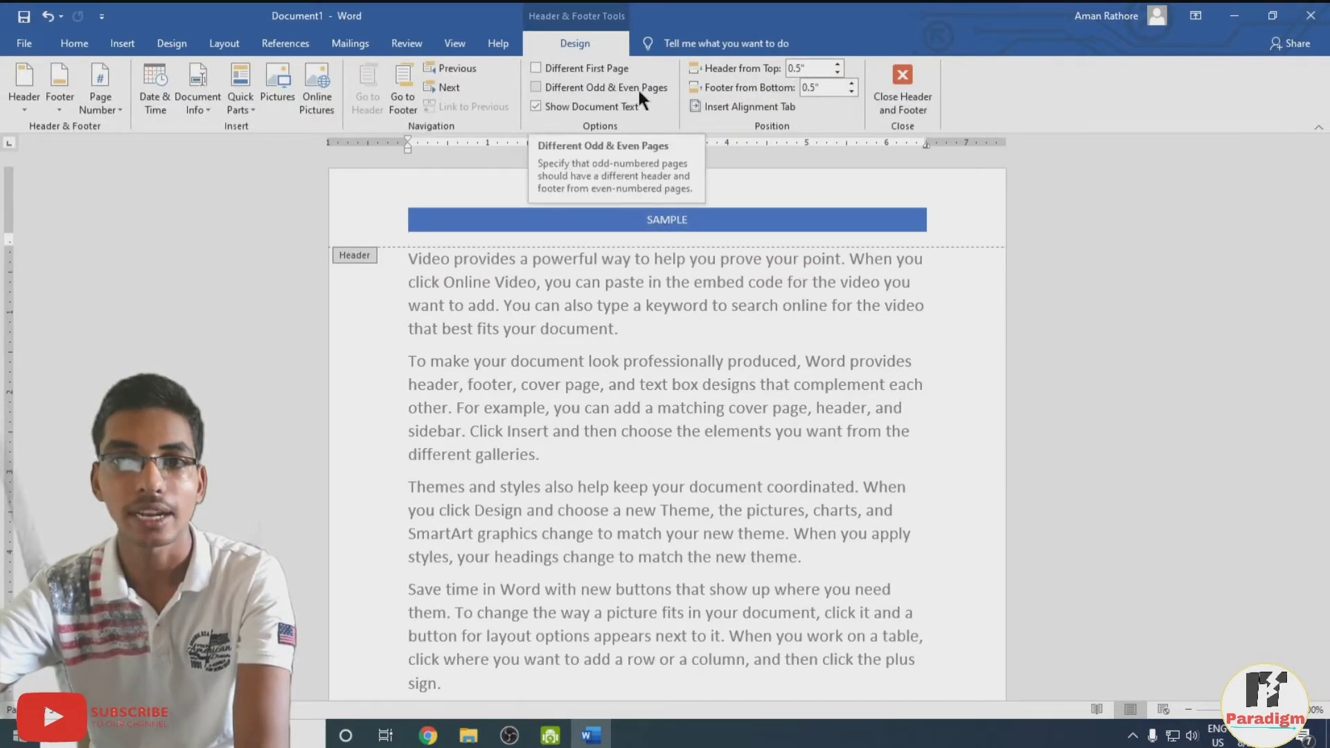
left_click(536, 87)
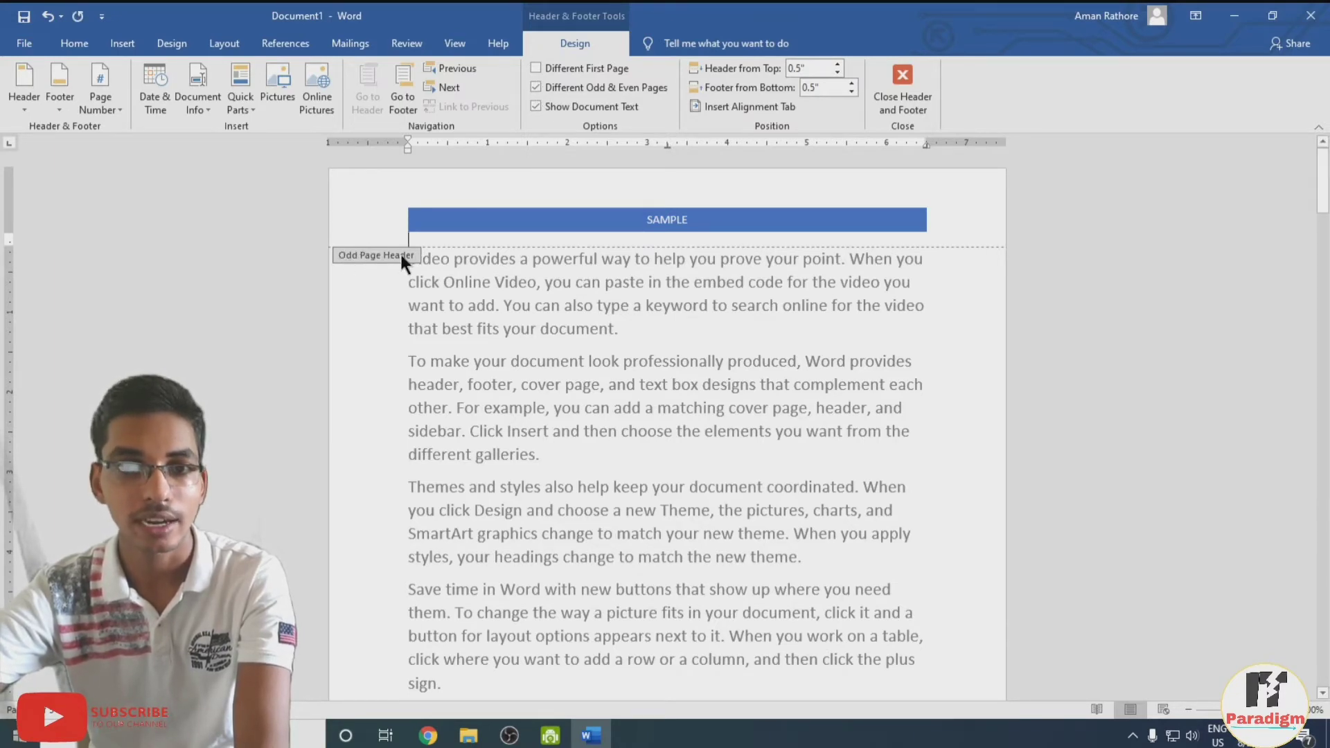
scroll(520, 336, "down", 5)
scroll(520, 336, "down", 3)
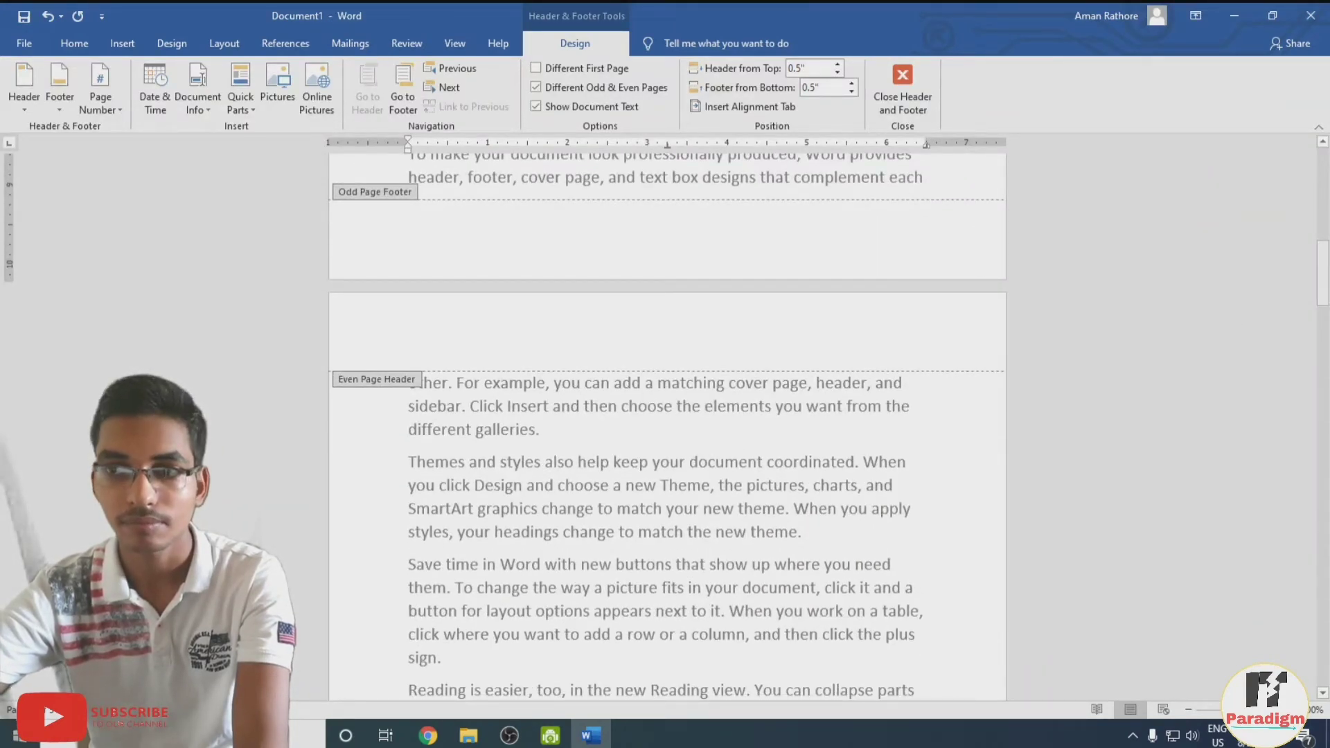
scroll(932, 389, "down", 2)
scroll(932, 389, "up", 2)
scroll(932, 389, "up", 3)
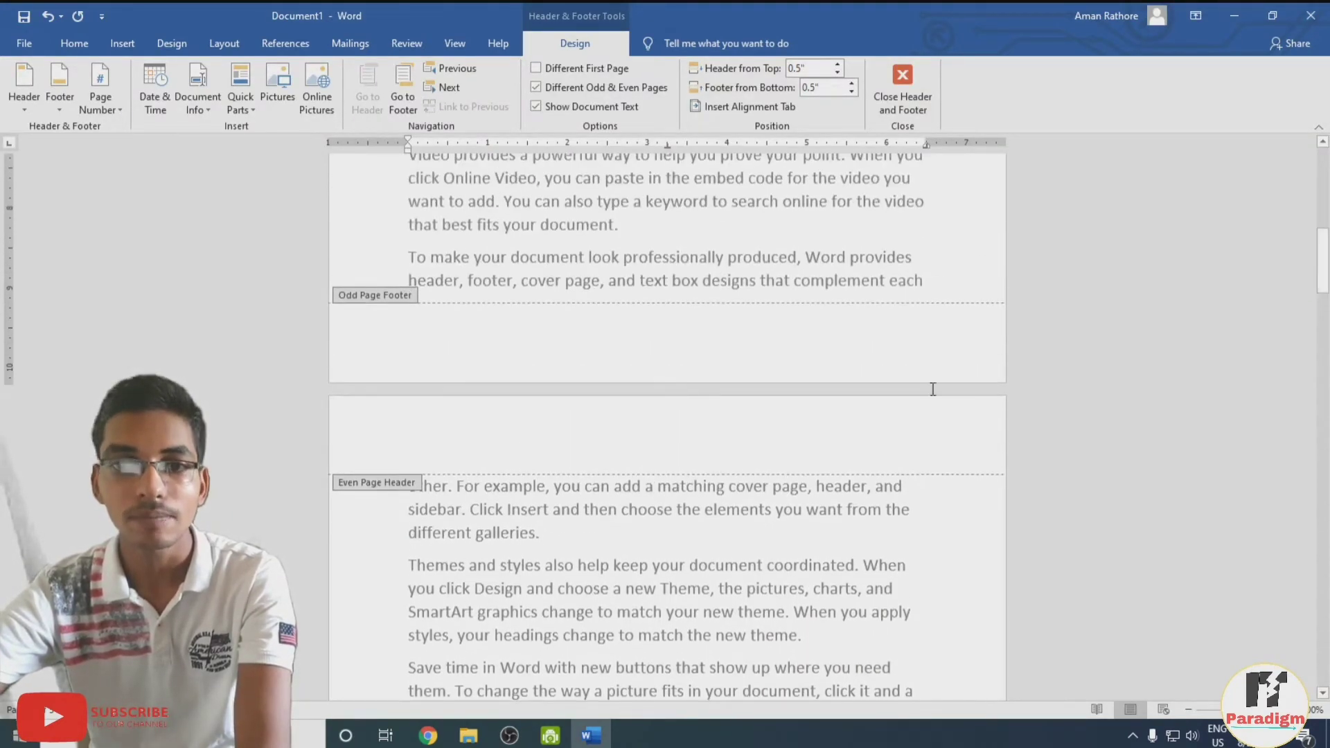
left_click(650, 447)
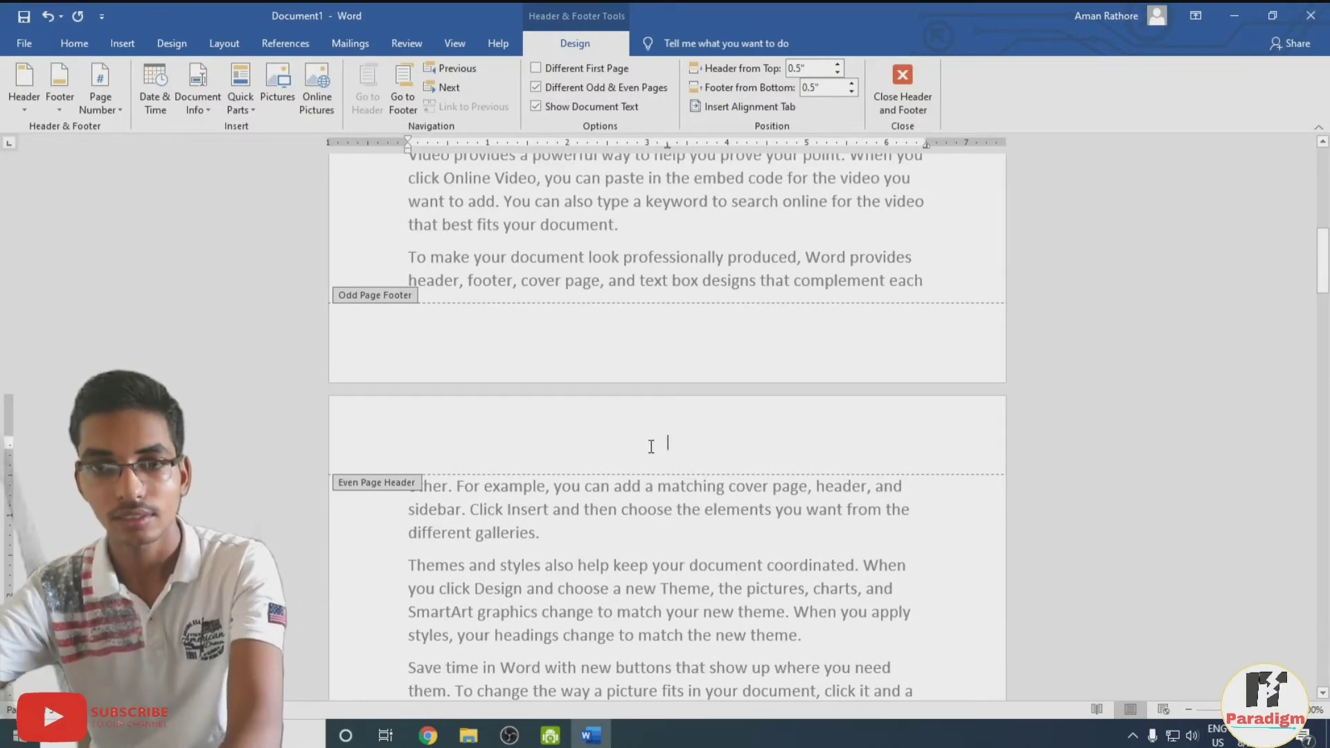
type("E")
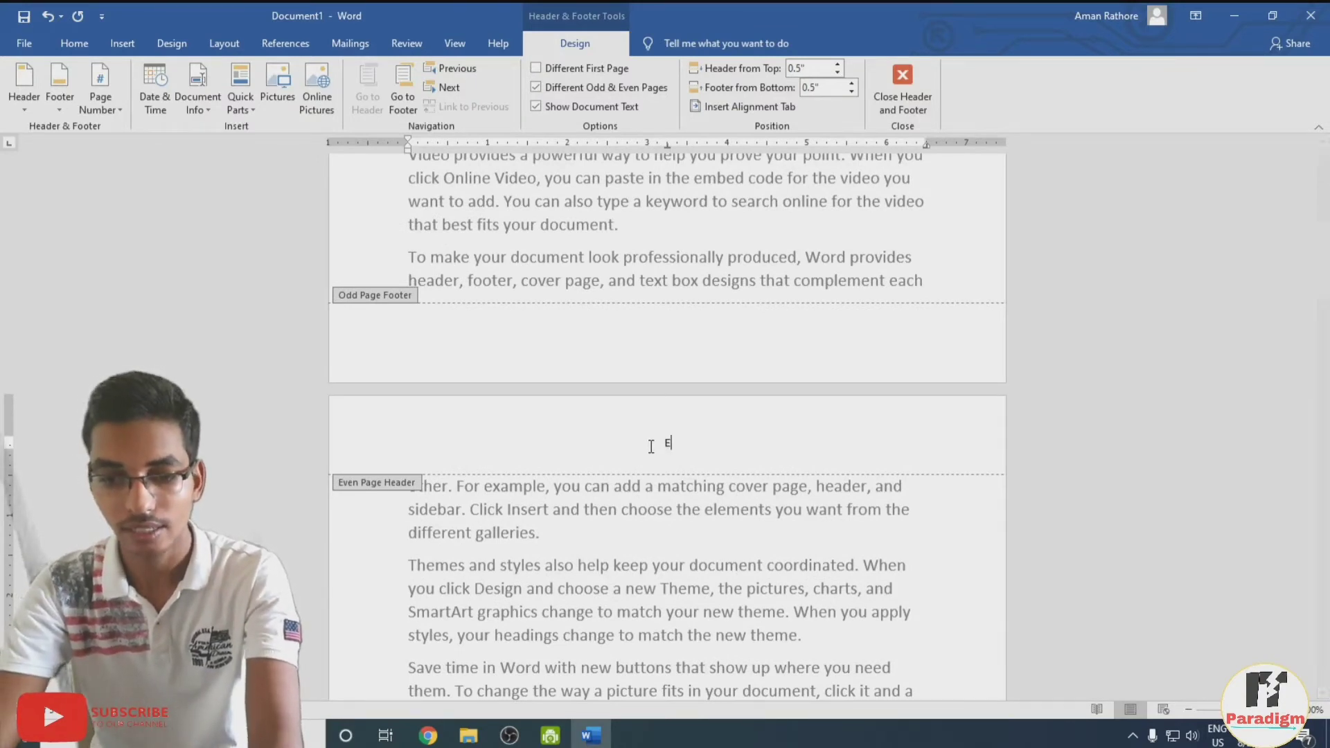
type("ven")
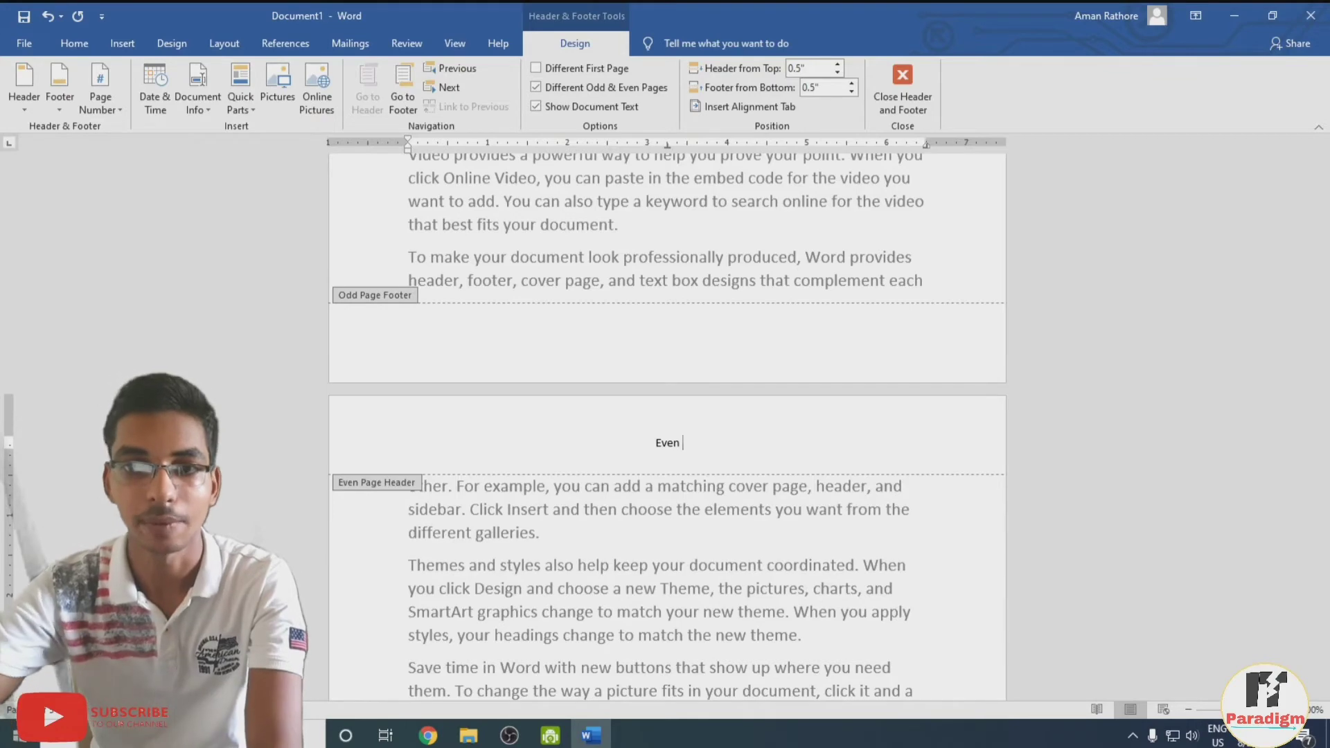
Close header editing to return to the document body.
left_click(899, 91)
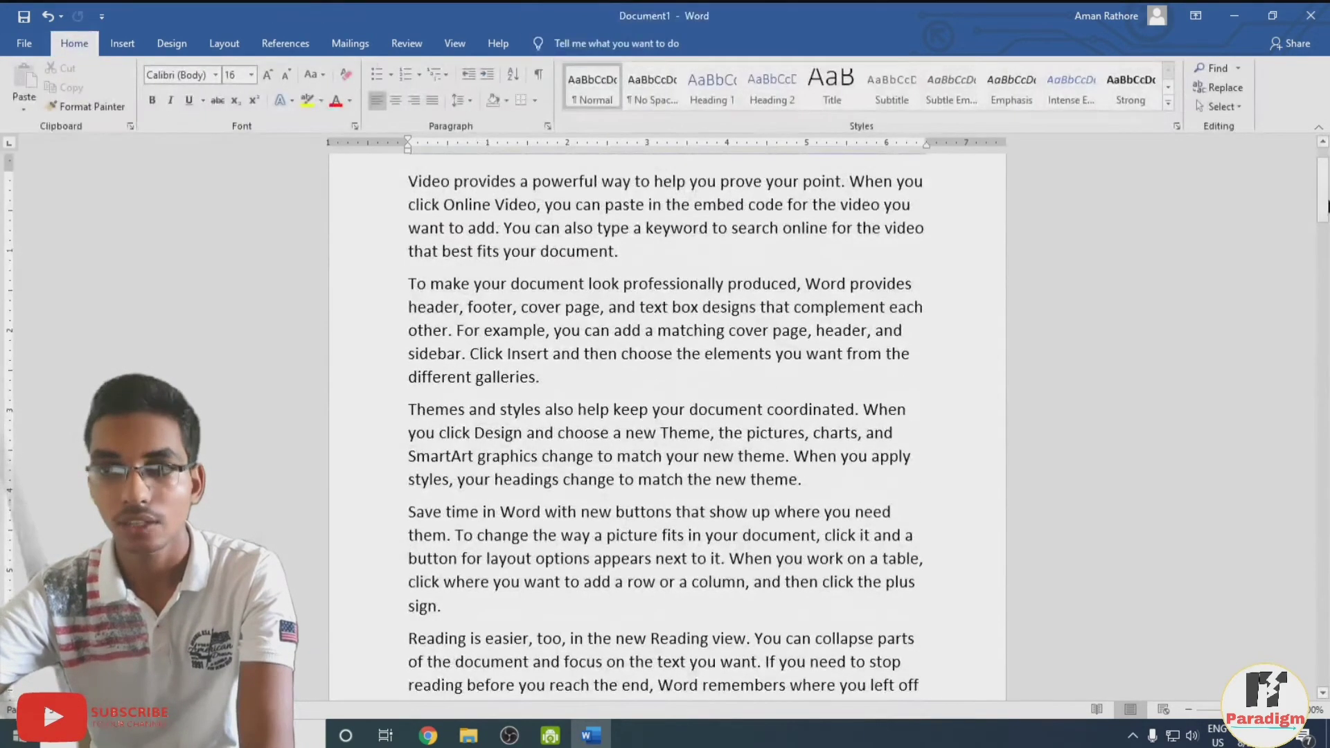
left_click_drag(1323, 190, 1322, 157)
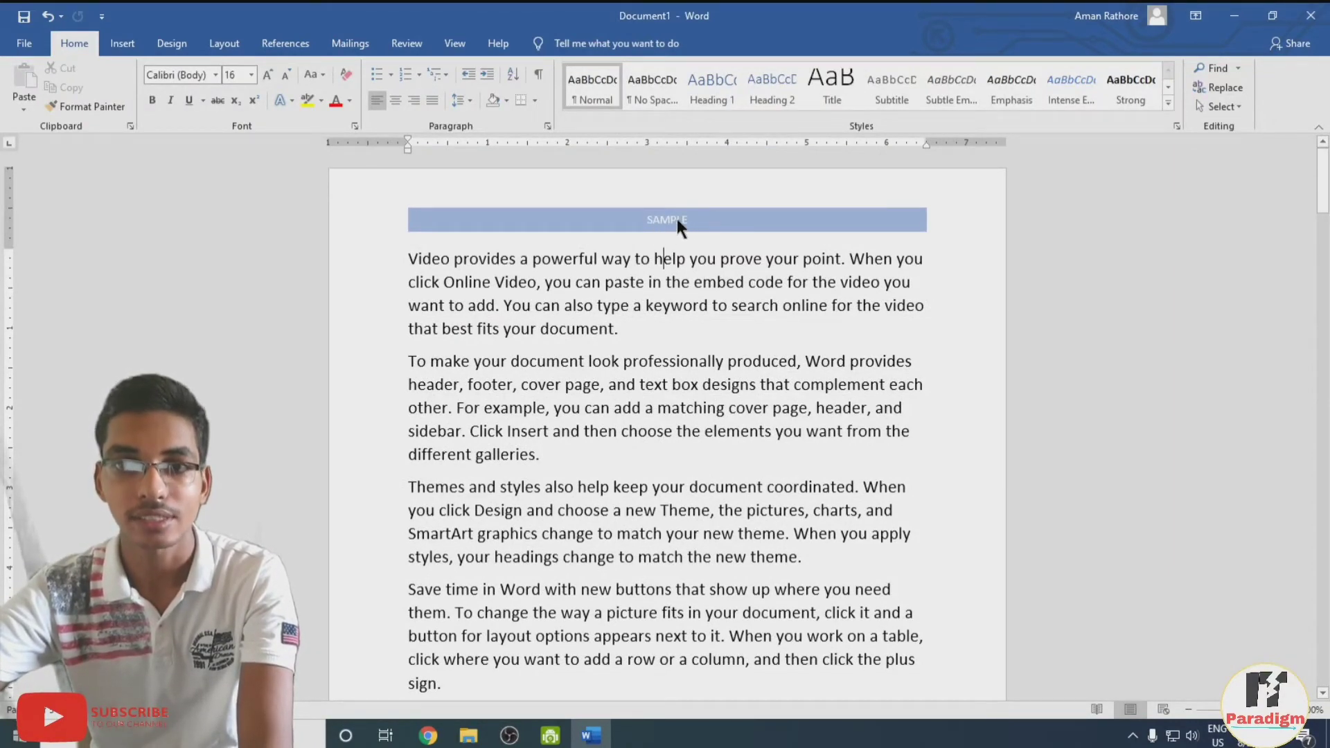
left_click_drag(1322, 183, 1323, 268)
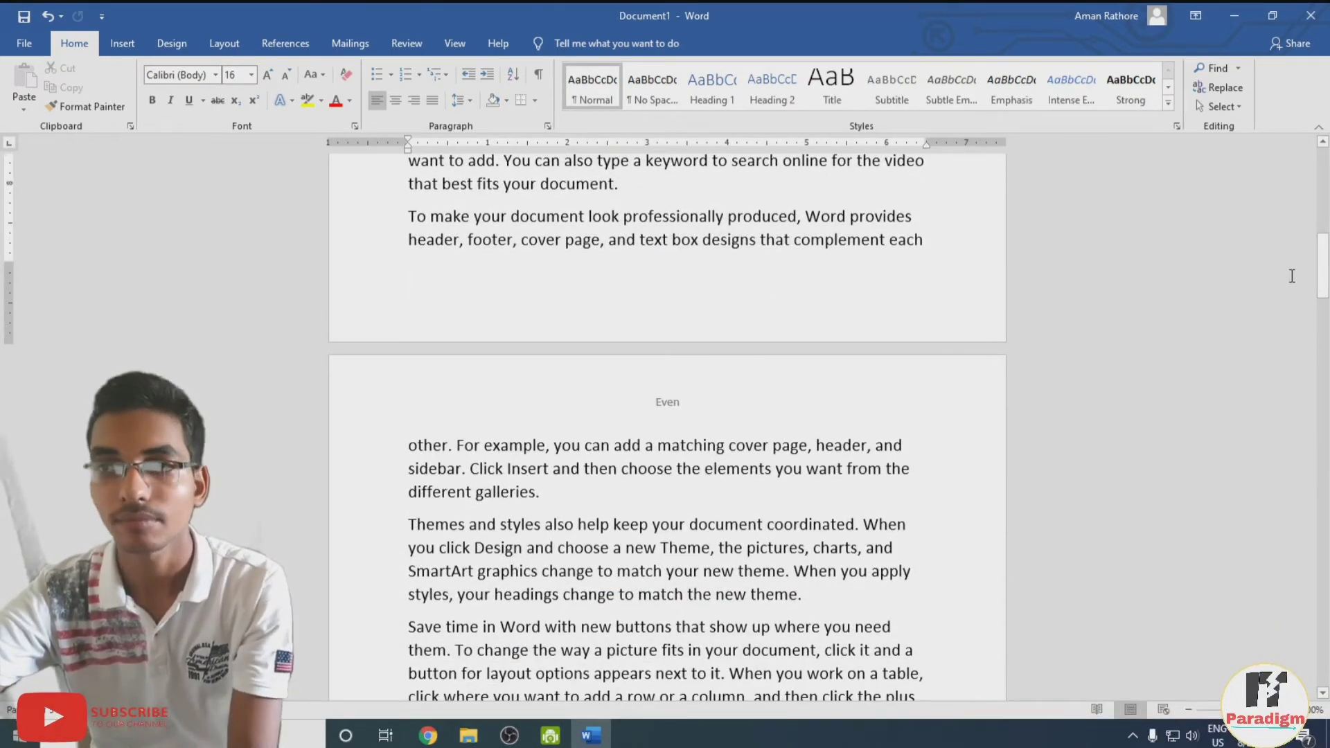
left_click_drag(1323, 268, 1322, 167)
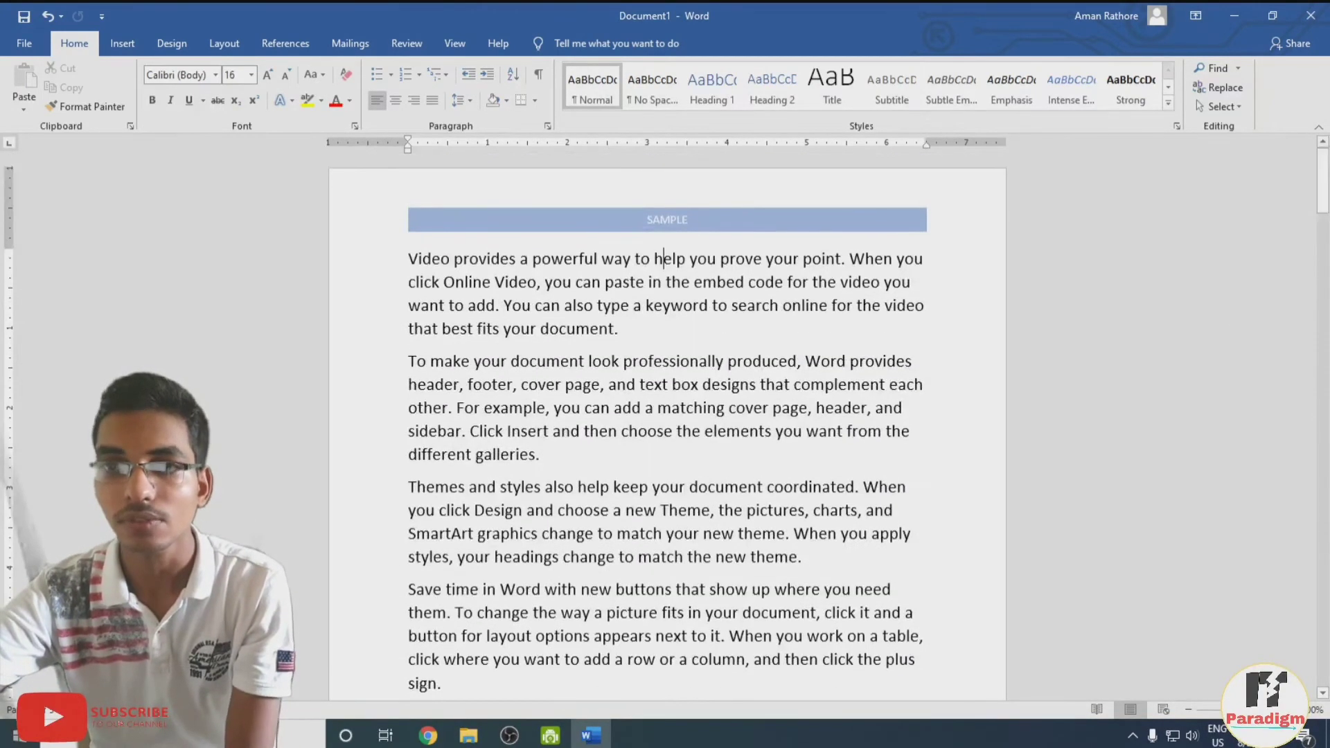
double_click(652, 221)
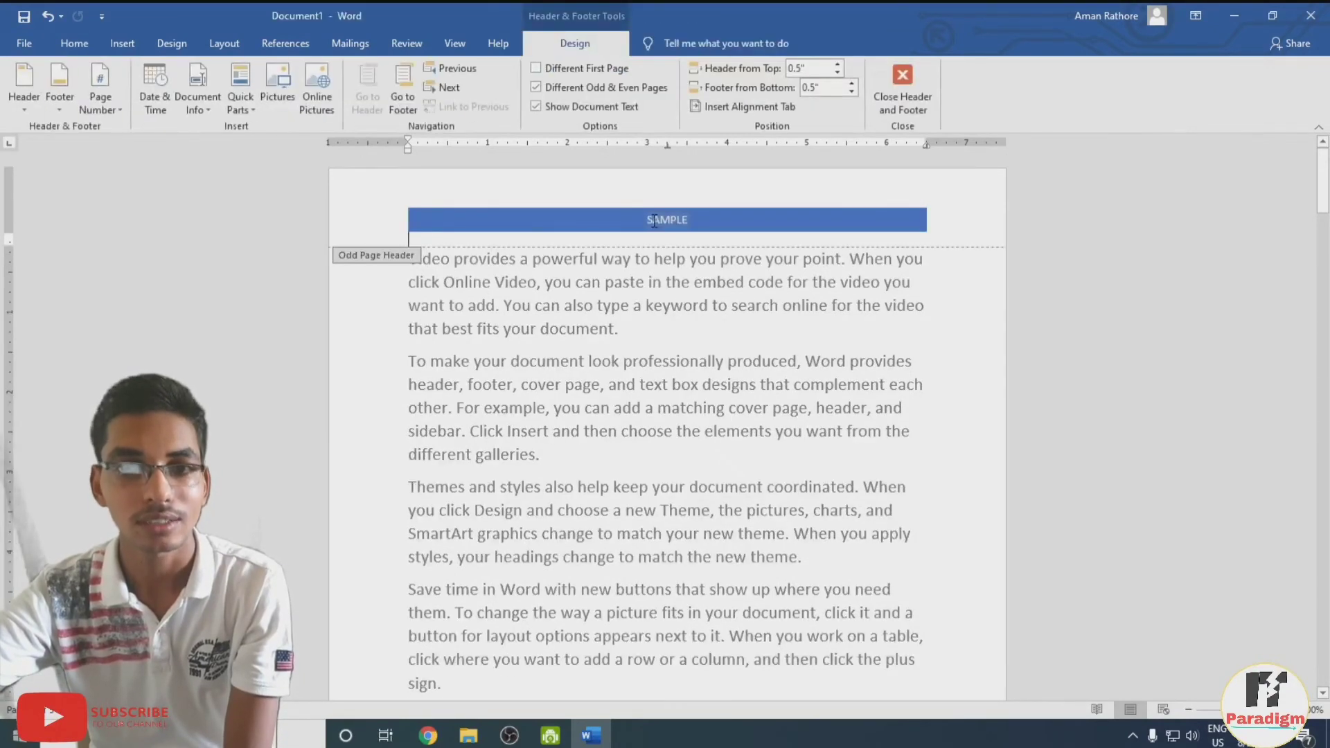
scroll(666, 416, "down", 8)
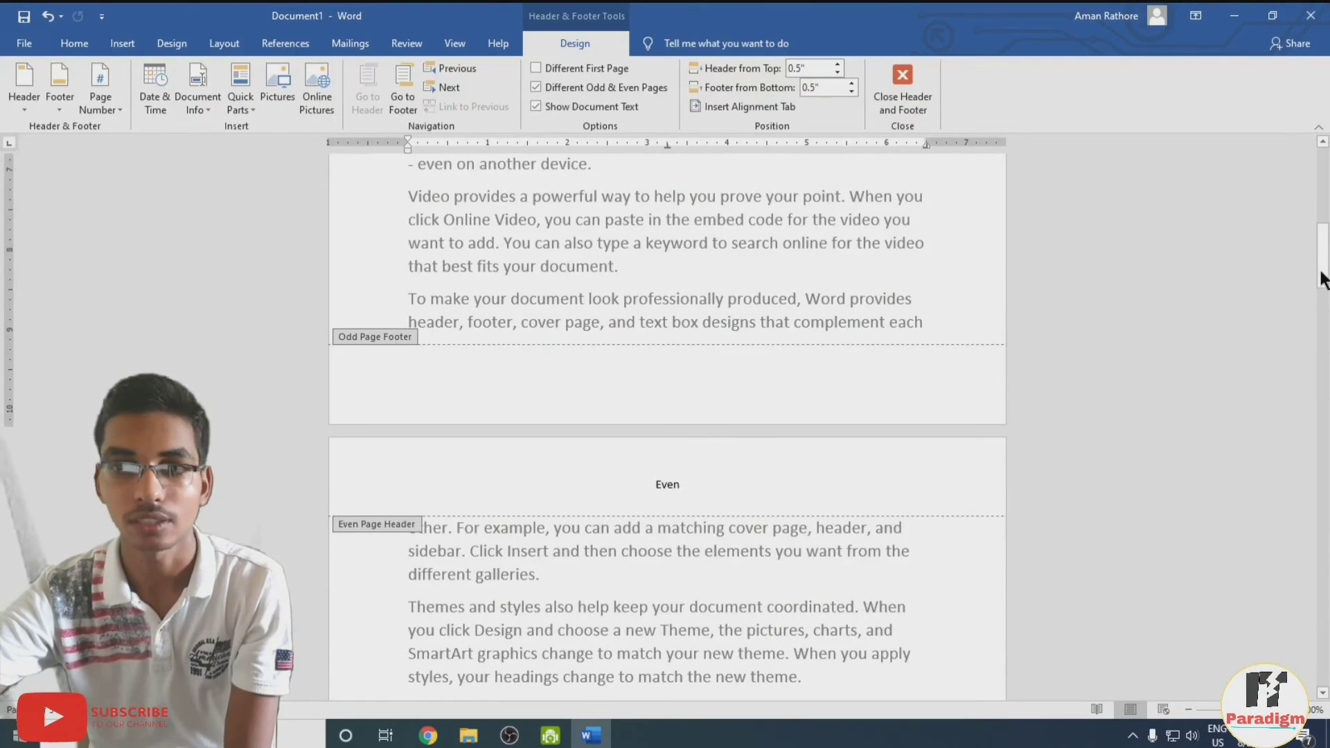
scroll(665, 415, "down", 10)
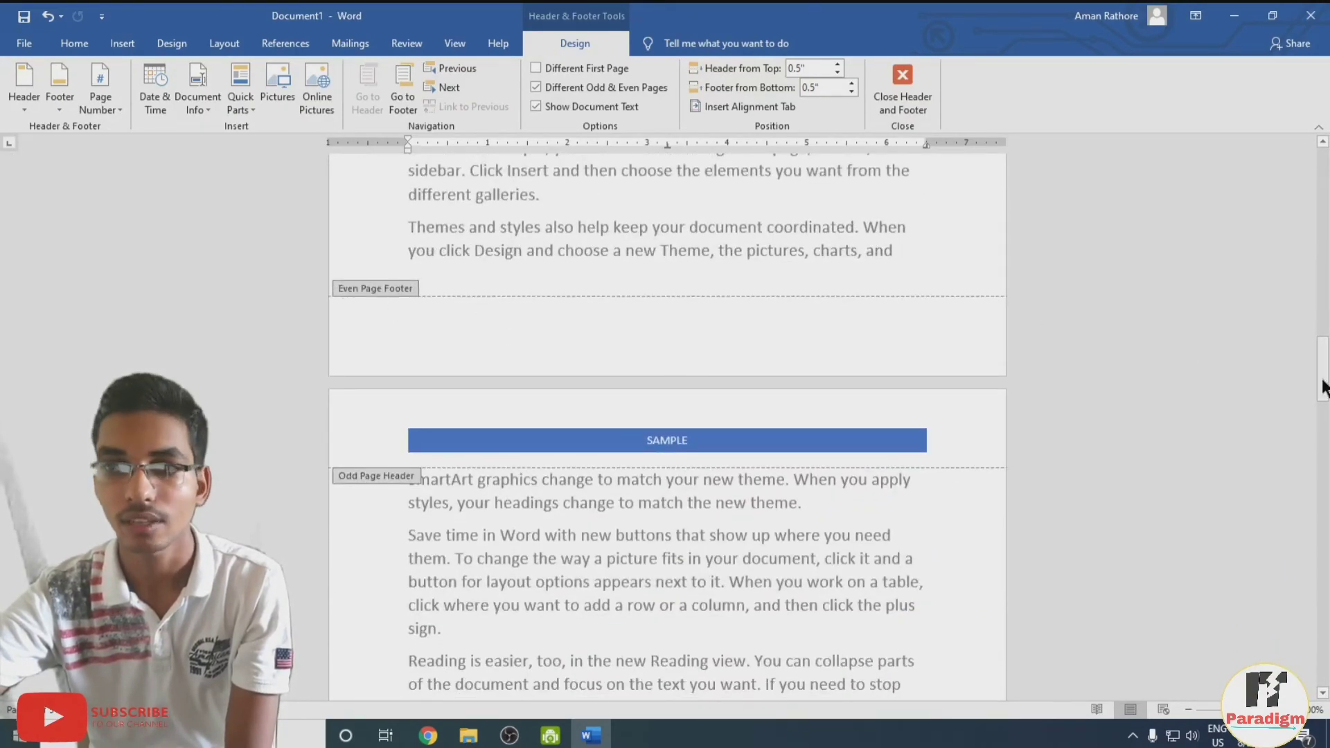
left_click_drag(1324, 386, 1322, 218)
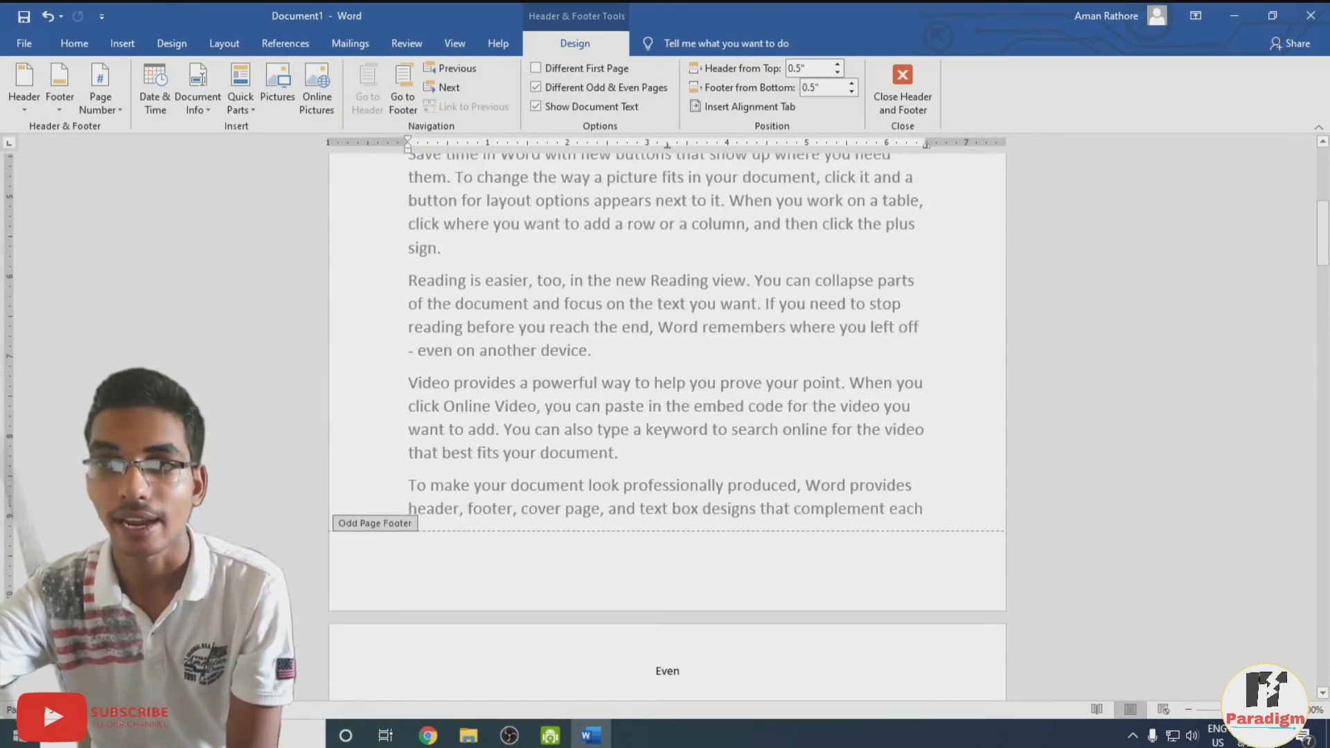